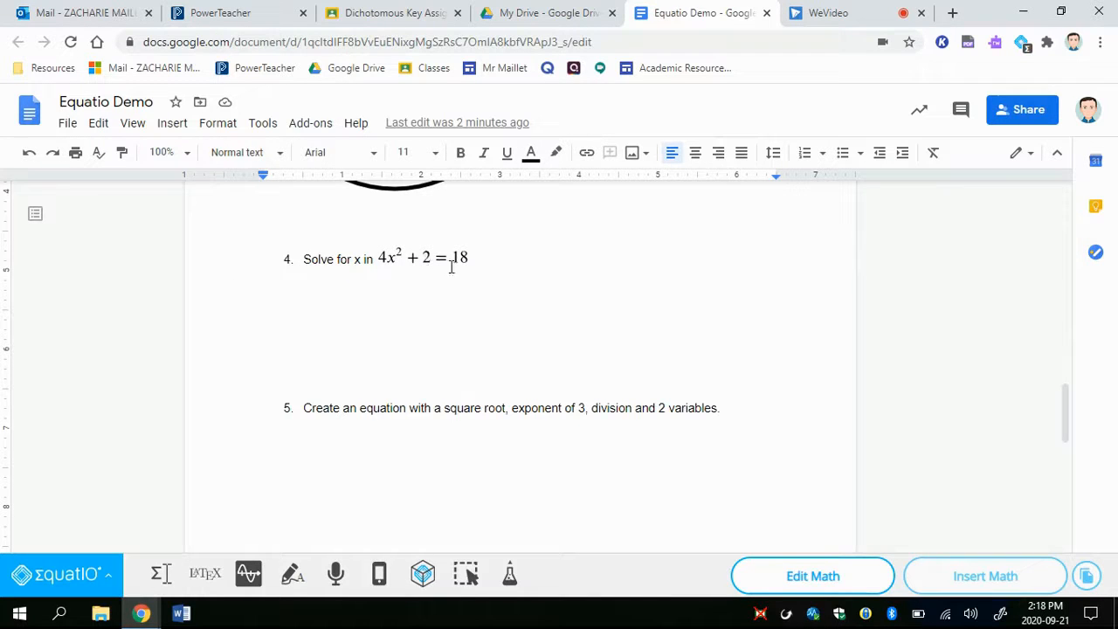
- Place the cursor on the line below question 4 and open an EquatIO mathspace for the document
click(411, 258)
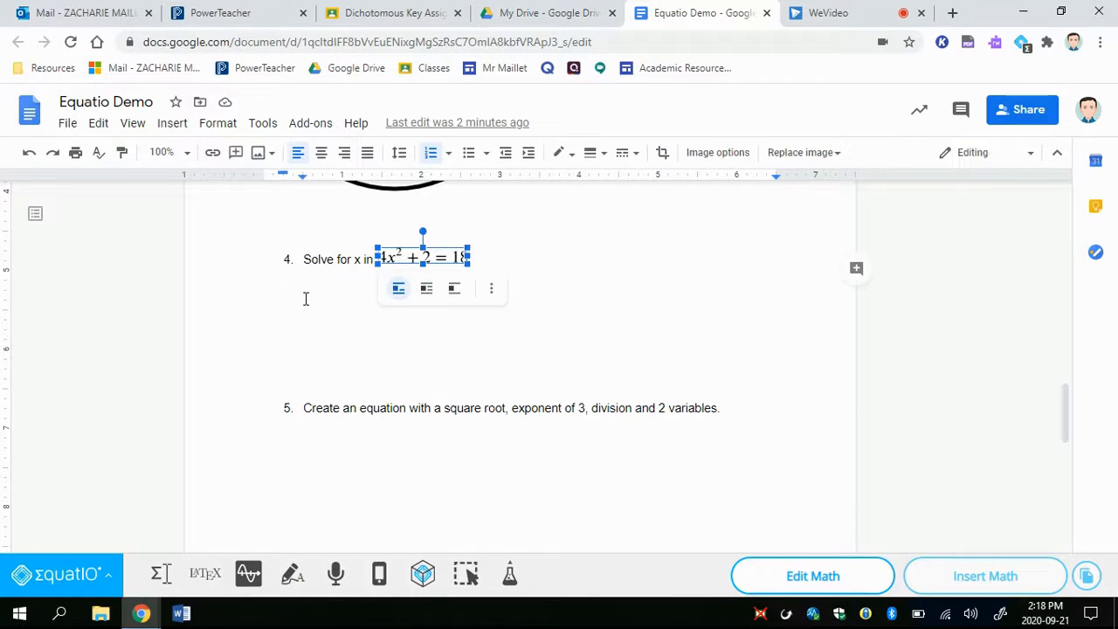
click(349, 302)
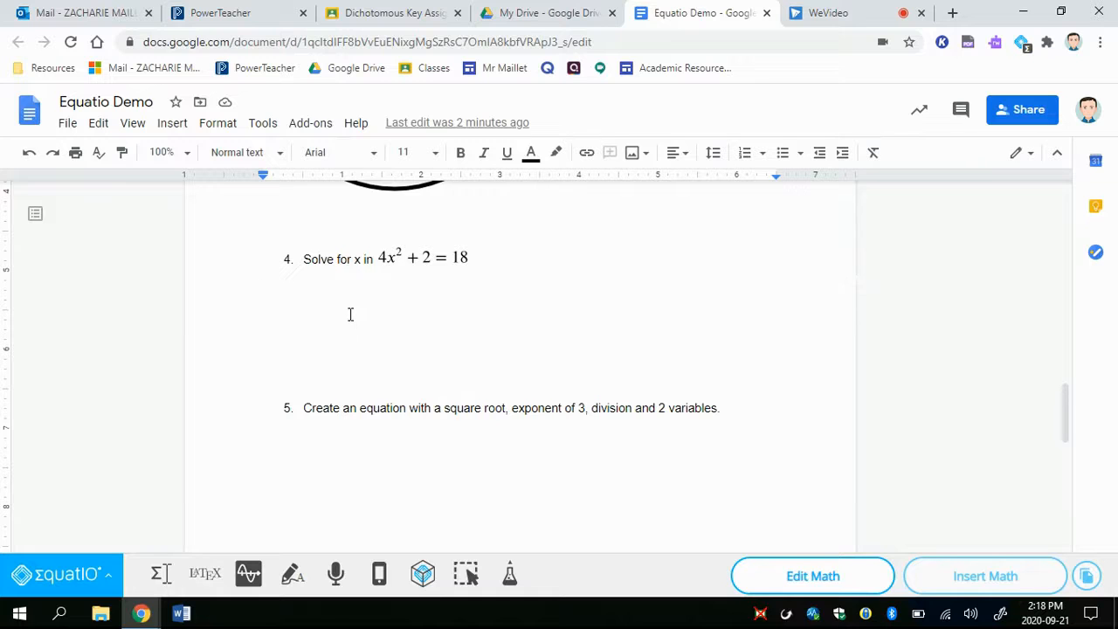
click(423, 574)
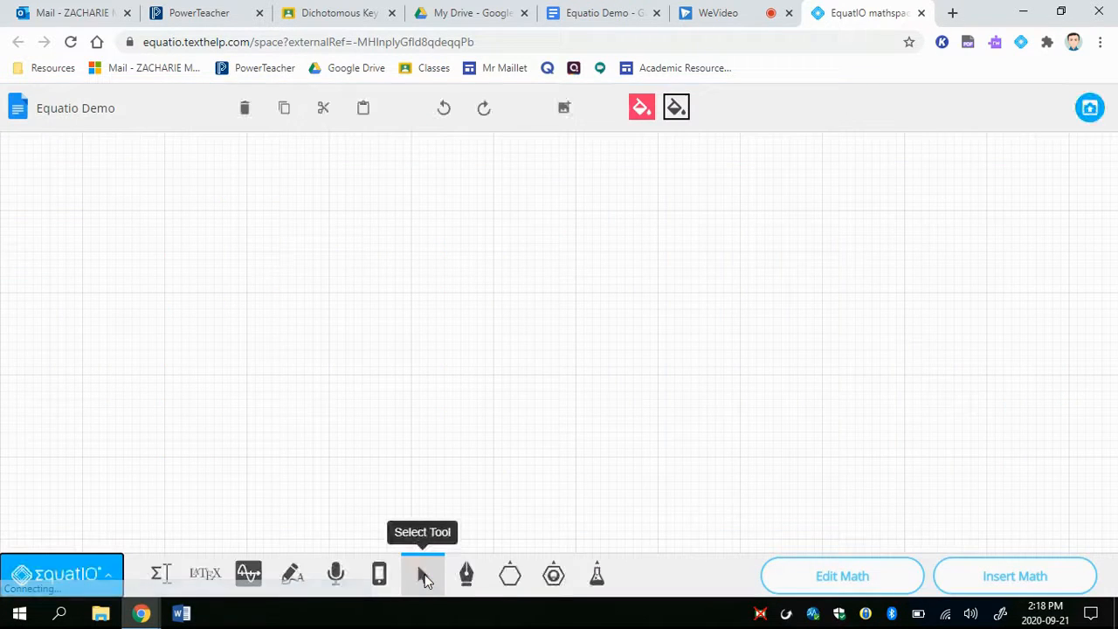
click(624, 10)
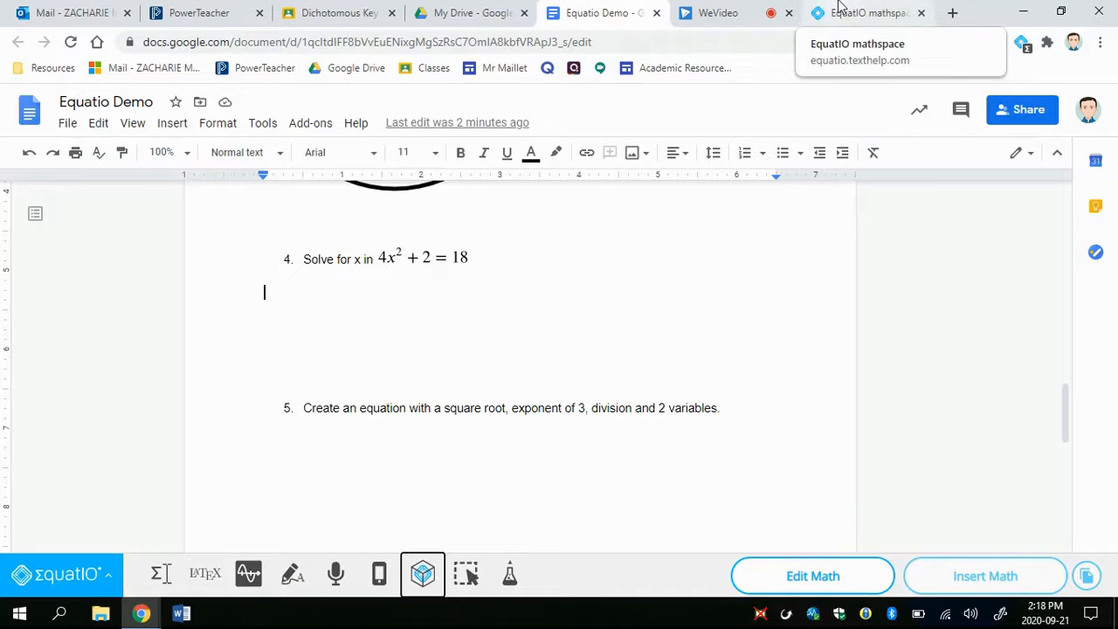
click(841, 11)
- Handwrite the equation 4x² + 2 = 18 with the Freehand Drawing tool along the upper part of the canvas
click(467, 575)
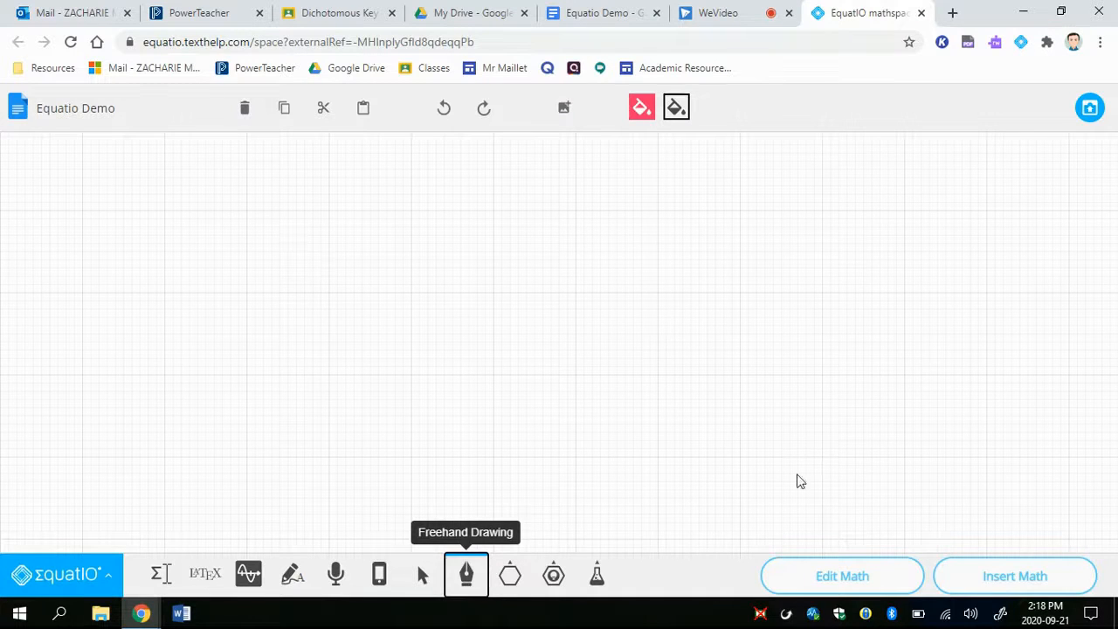
mouse_move(96, 157)
mouse_down()
mouse_move(120, 211)
mouse_move(136, 208)
mouse_up()
mouse_move(133, 156)
mouse_down()
mouse_move(137, 234)
mouse_move(173, 242)
mouse_move(164, 227)
mouse_move(146, 251)
mouse_up()
mouse_move(174, 166)
mouse_down()
mouse_move(179, 196)
mouse_move(248, 236)
mouse_move(286, 173)
mouse_move(313, 235)
mouse_up()
mouse_move(339, 197)
mouse_down()
mouse_move(372, 196)
mouse_move(375, 214)
mouse_up()
drag(400, 170, 402, 234)
mouse_move(422, 192)
mouse_down()
mouse_move(461, 175)
mouse_move(426, 232)
mouse_move(457, 173)
mouse_up()
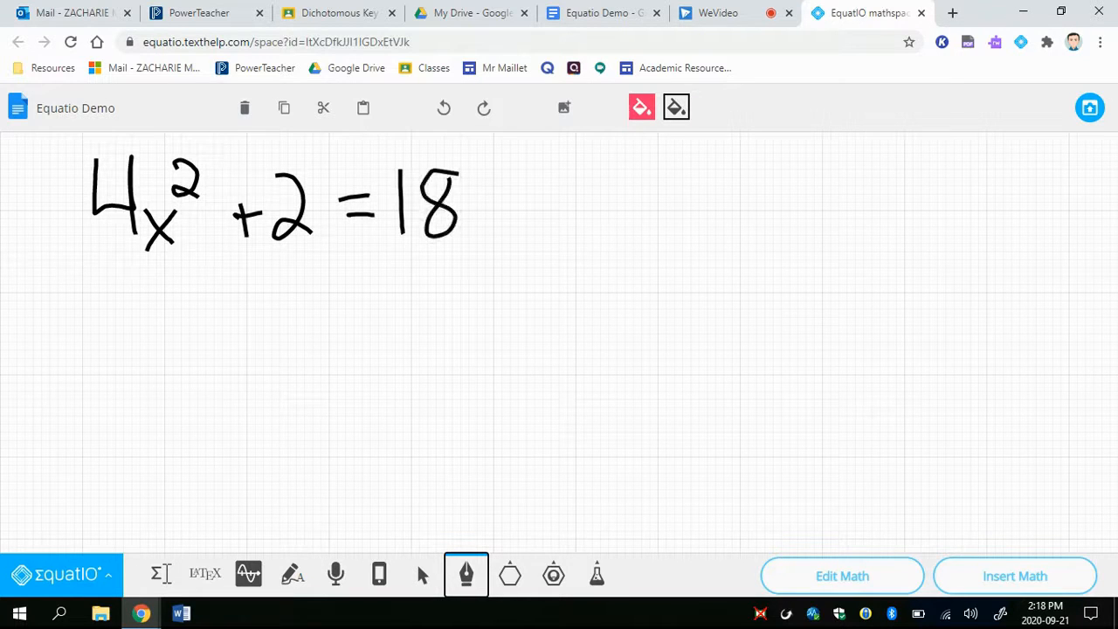
- Handwrite the second solution line, 4x² = 18 − 2, beneath the first equation
drag(215, 296, 244, 364)
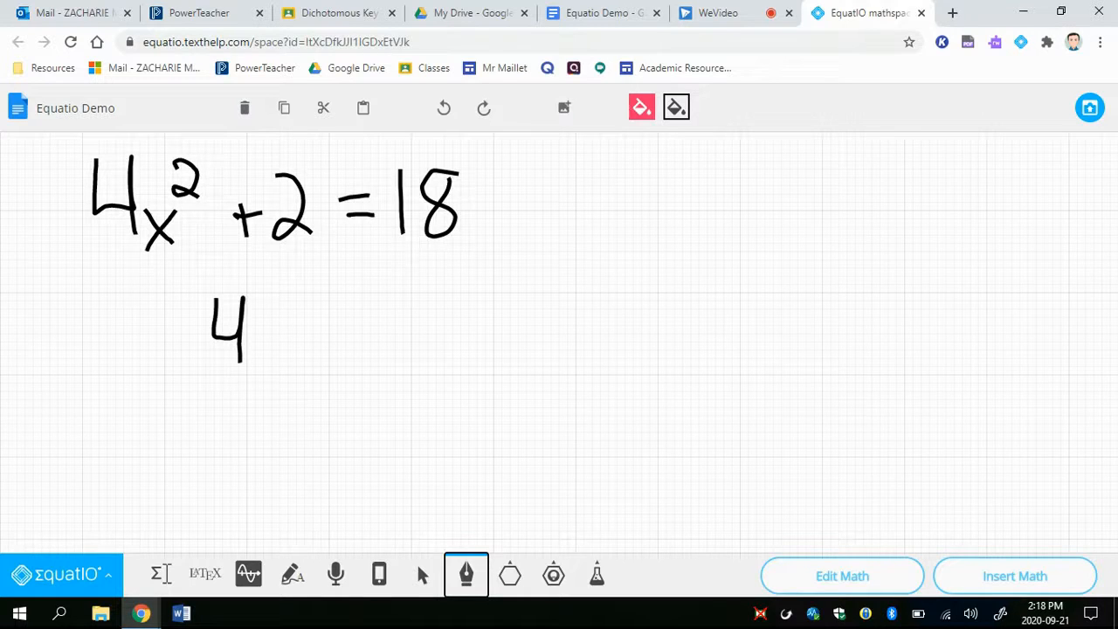
mouse_move(264, 324)
mouse_down()
mouse_move(308, 367)
mouse_move(271, 376)
mouse_up()
mouse_move(288, 302)
mouse_down()
mouse_move(305, 329)
mouse_move(383, 325)
mouse_move(378, 351)
mouse_up()
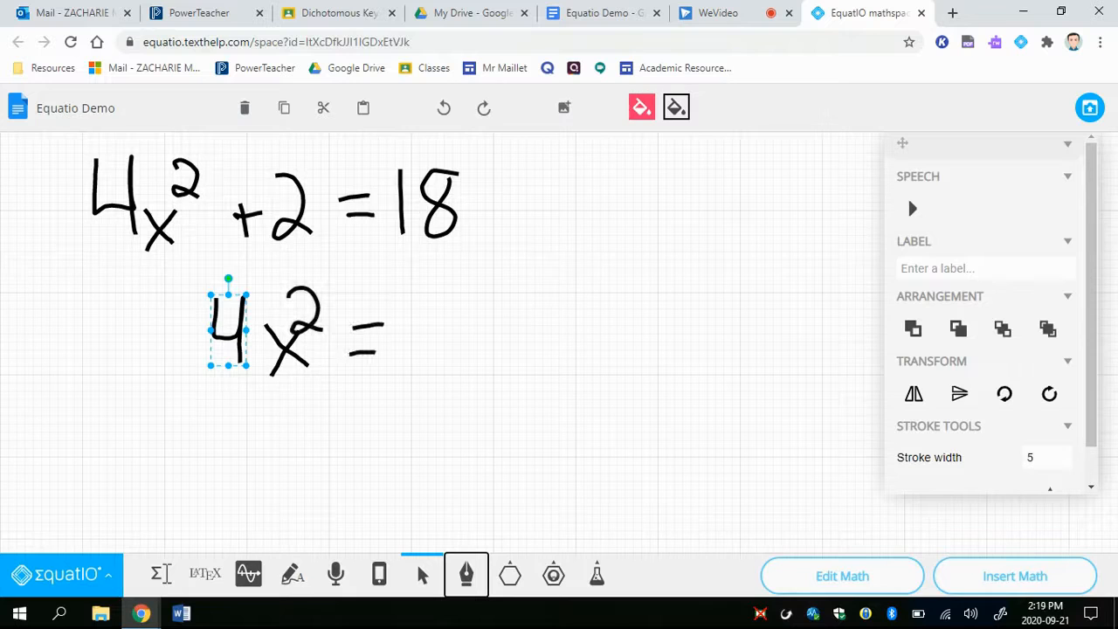
drag(407, 302, 407, 357)
mouse_move(456, 307)
mouse_down()
mouse_move(428, 361)
mouse_move(454, 305)
mouse_move(548, 355)
mouse_up()
- Handwrite "x =" as the third solution line and delete the answer box drawn around it
drag(262, 454, 302, 503)
mouse_move(294, 456)
mouse_down()
mouse_move(268, 506)
mouse_move(348, 459)
mouse_move(369, 459)
mouse_up()
drag(337, 479, 380, 478)
mouse_move(250, 422)
mouse_down()
mouse_move(246, 517)
mouse_move(512, 532)
mouse_move(338, 426)
mouse_up()
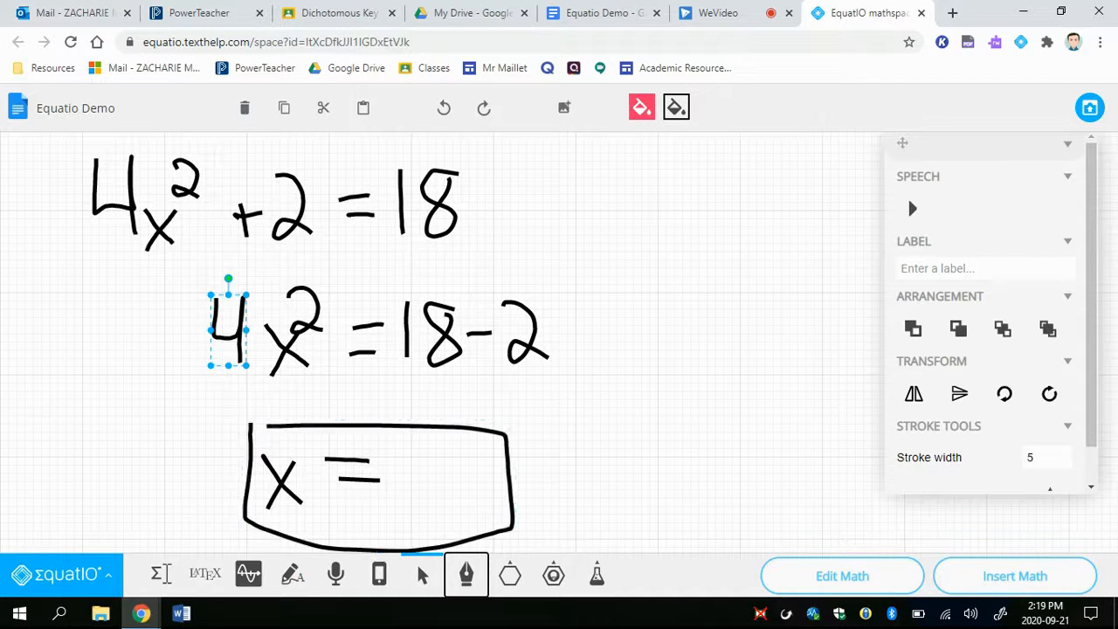
key(Delete)
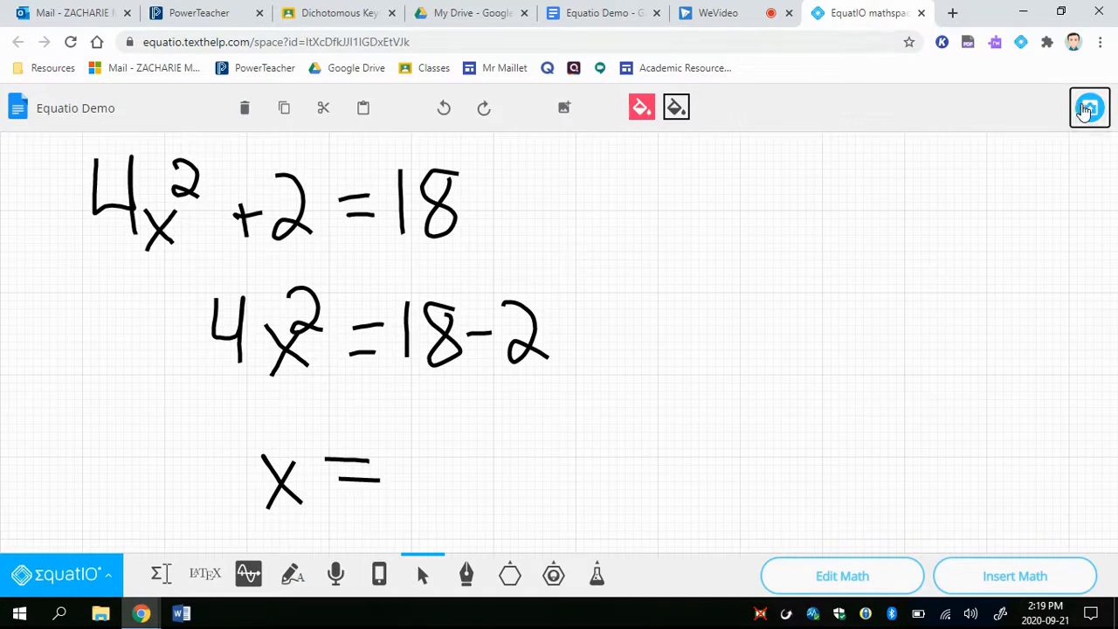
- Insert the mathspace working into the document and shrink the image to about 2.8 inches wide so it fits under question 4
click(1088, 108)
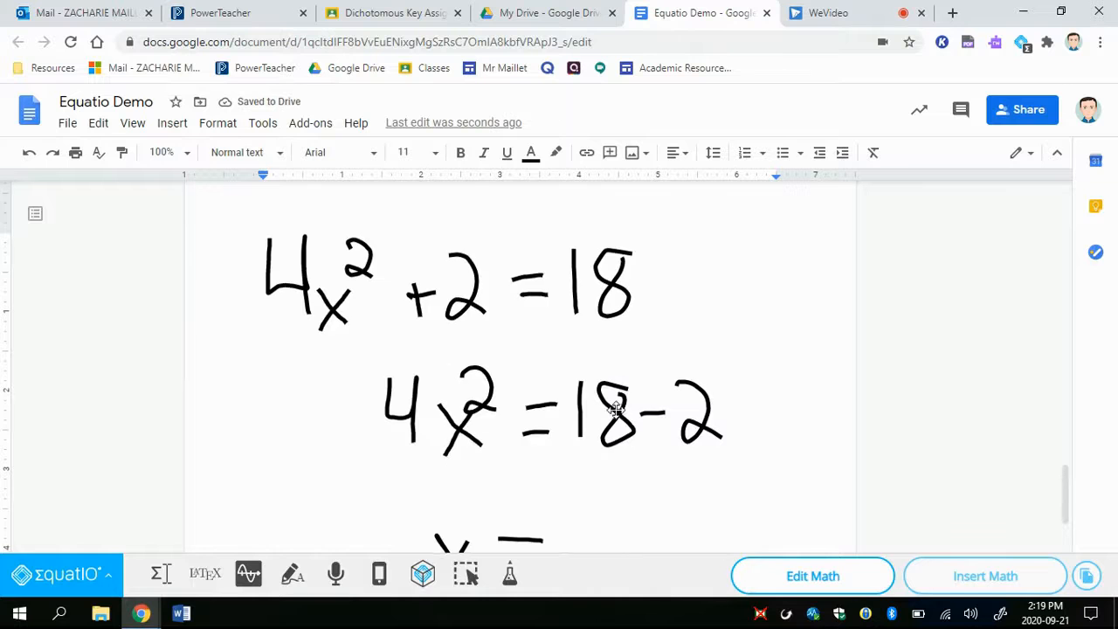
scroll(616, 375, down, 2)
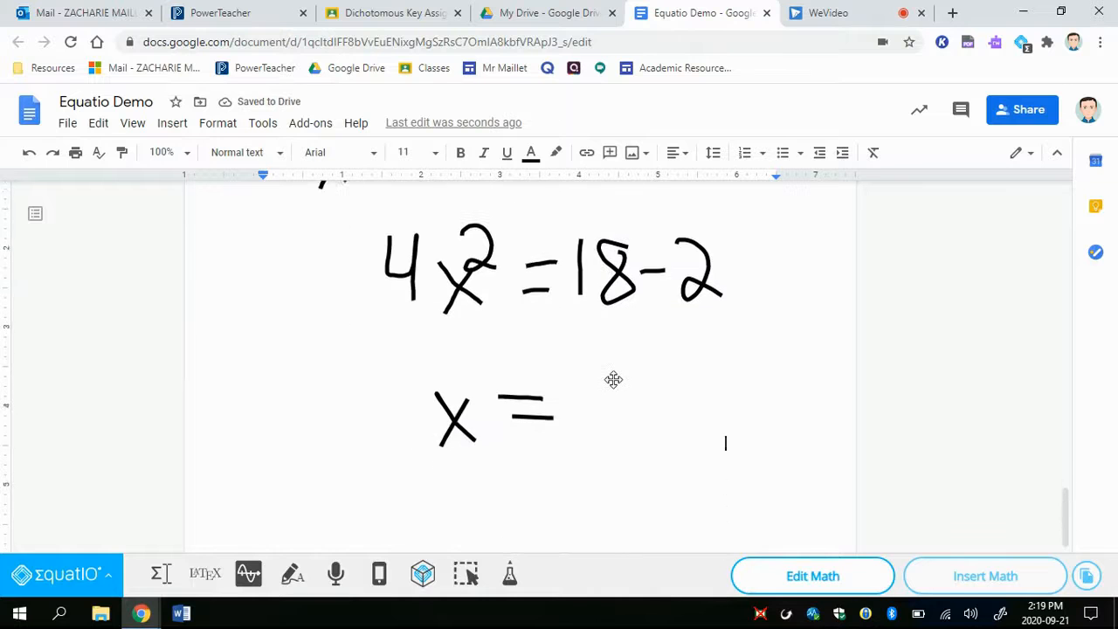
click(688, 397)
scroll(724, 429, up, 2)
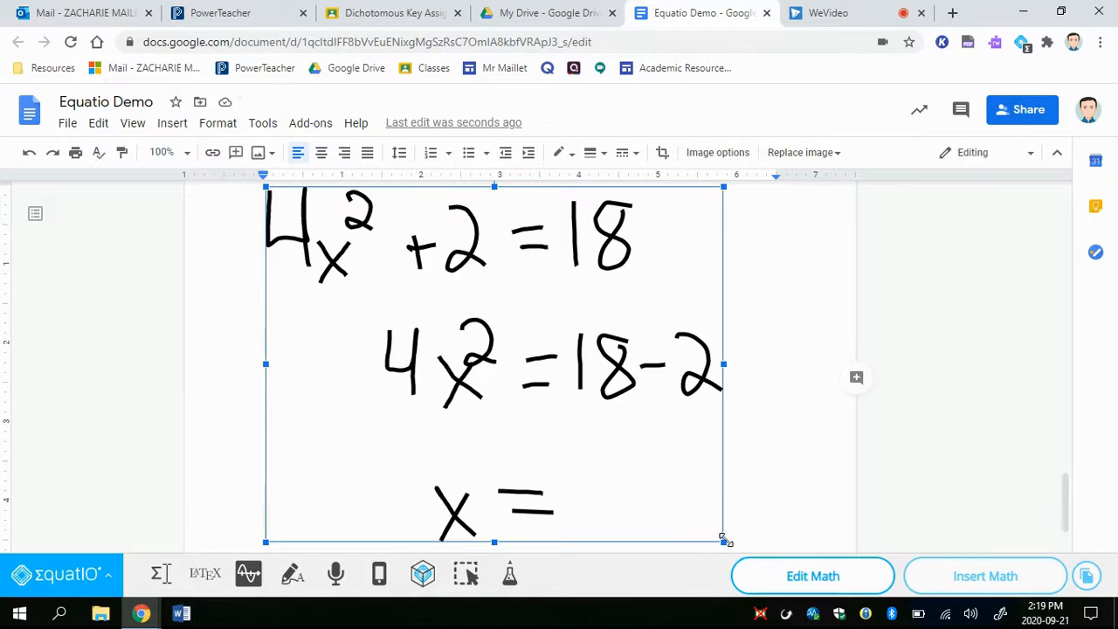
drag(603, 428, 588, 376)
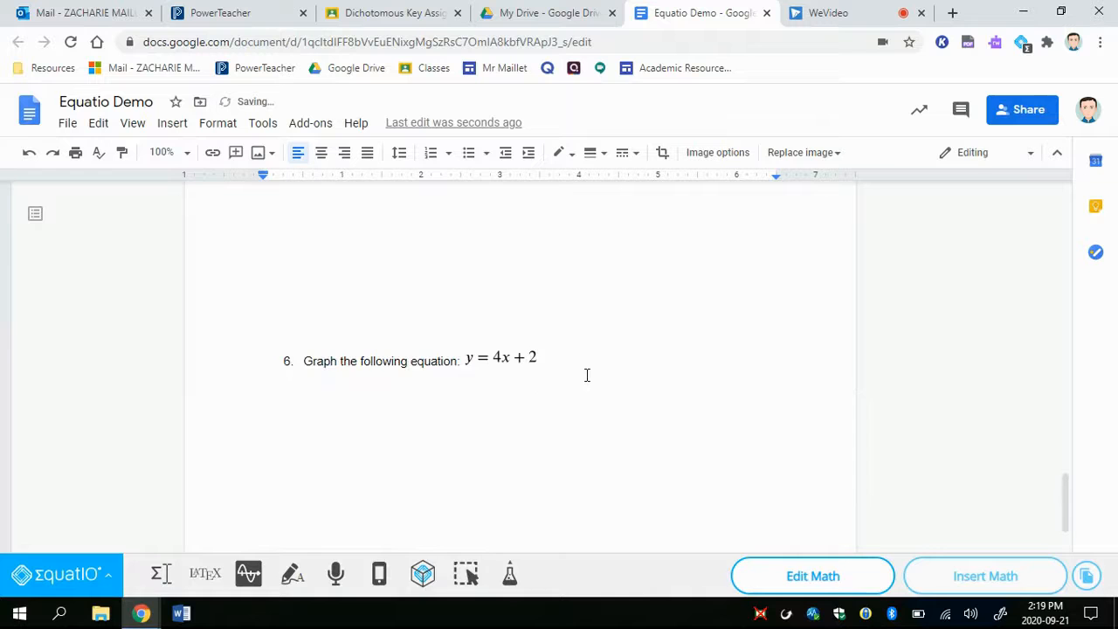
scroll(587, 376, up, 5)
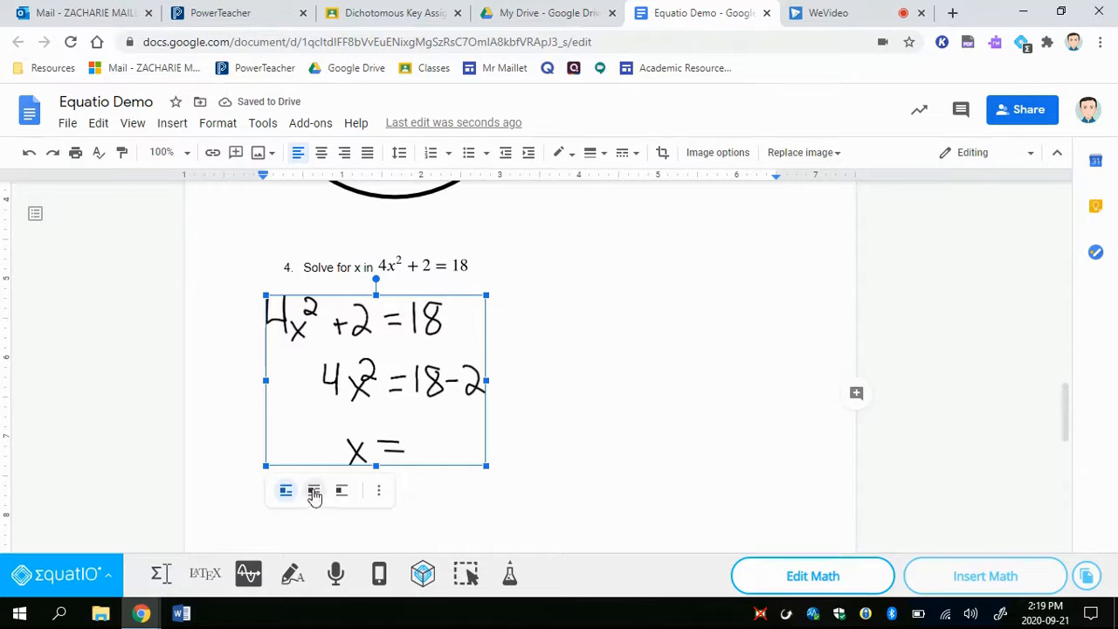
click(532, 374)
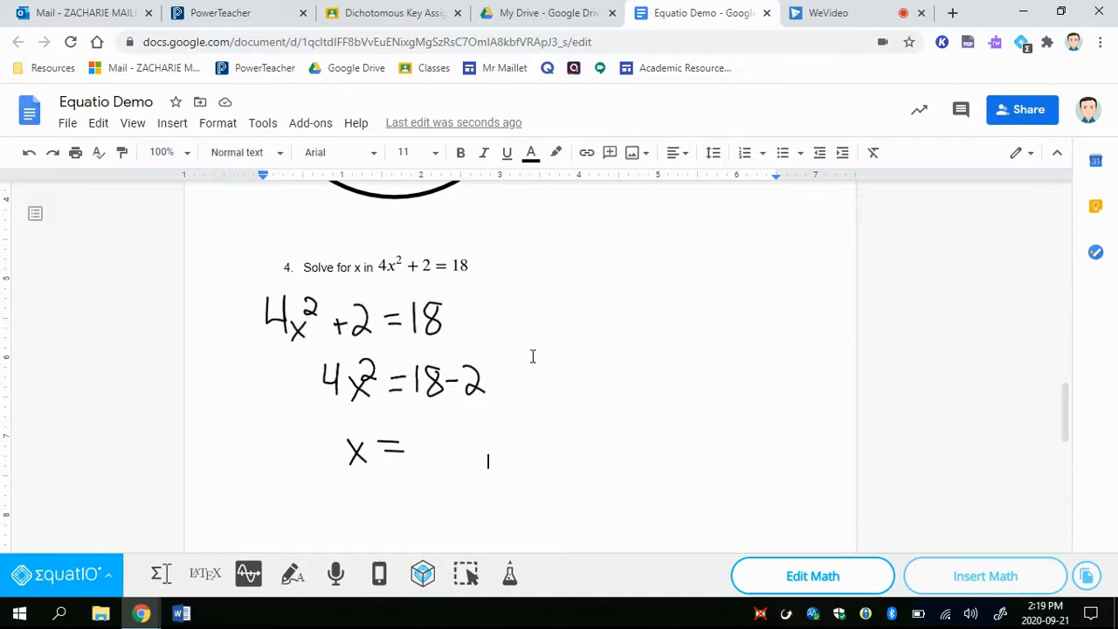
- Add blank lines below the handwritten solution to push question 5 onto the next page
scroll(390, 445, down, 1)
click(409, 403)
scroll(414, 404, down, 2)
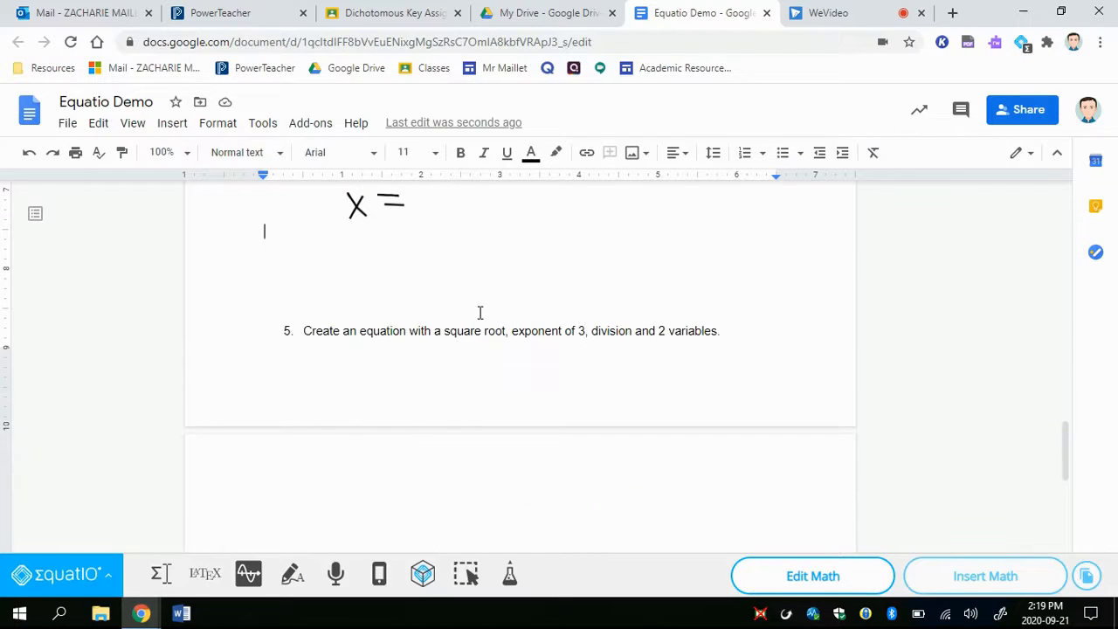
key(Return)
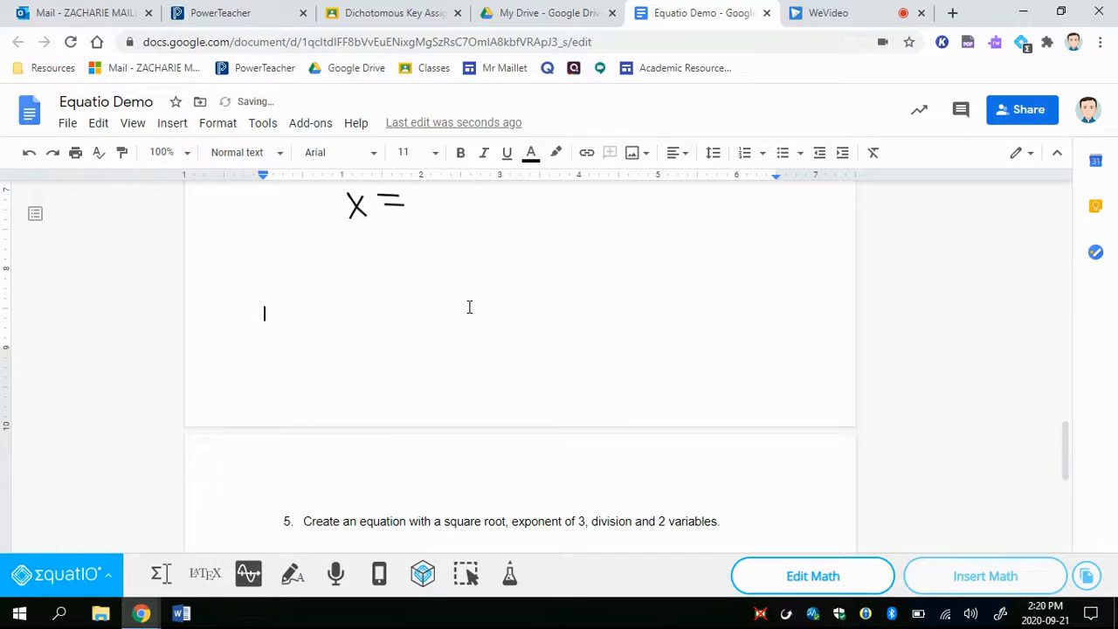
- Place the cursor below question 5 and handwrite √x + 4² + y³ with EquatIO's handwriting recognition
scroll(469, 314, down, 2)
click(609, 419)
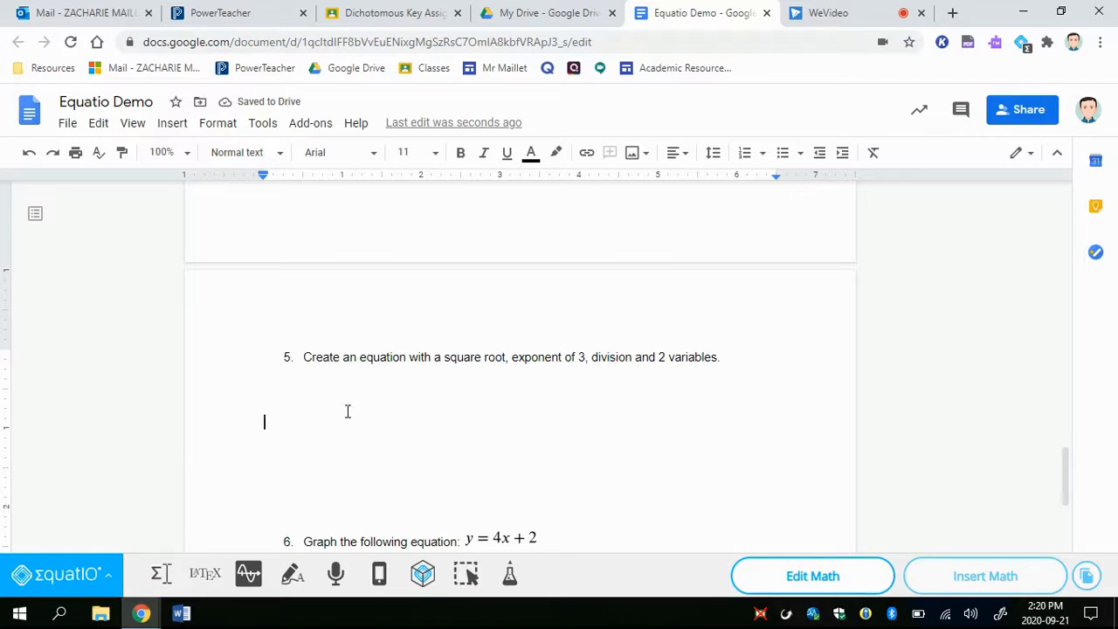
click(293, 575)
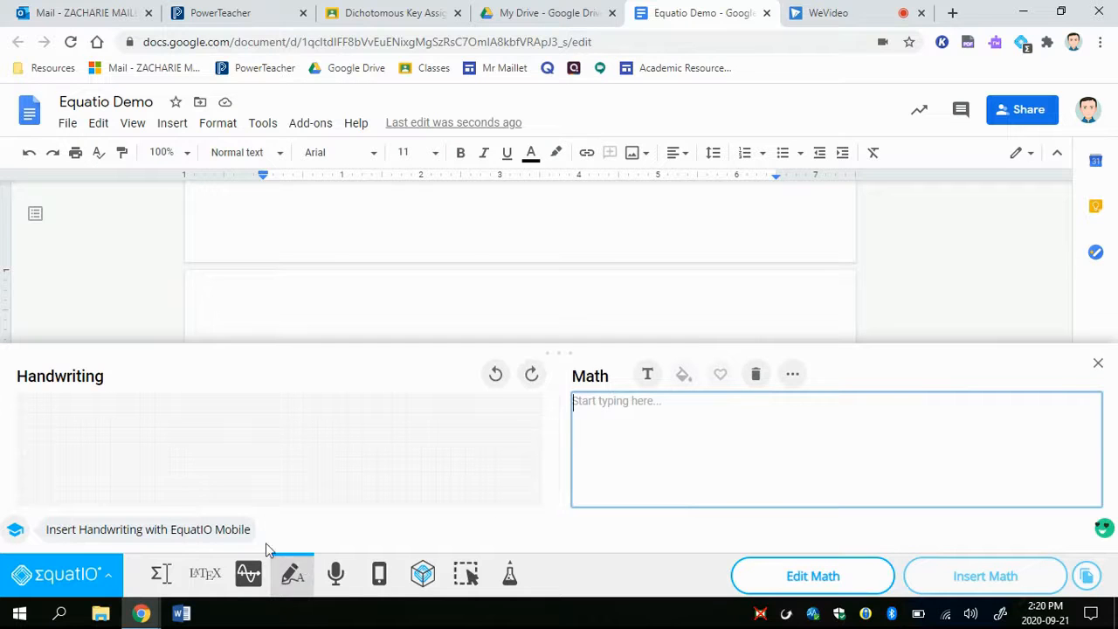
scroll(507, 262, down, 1)
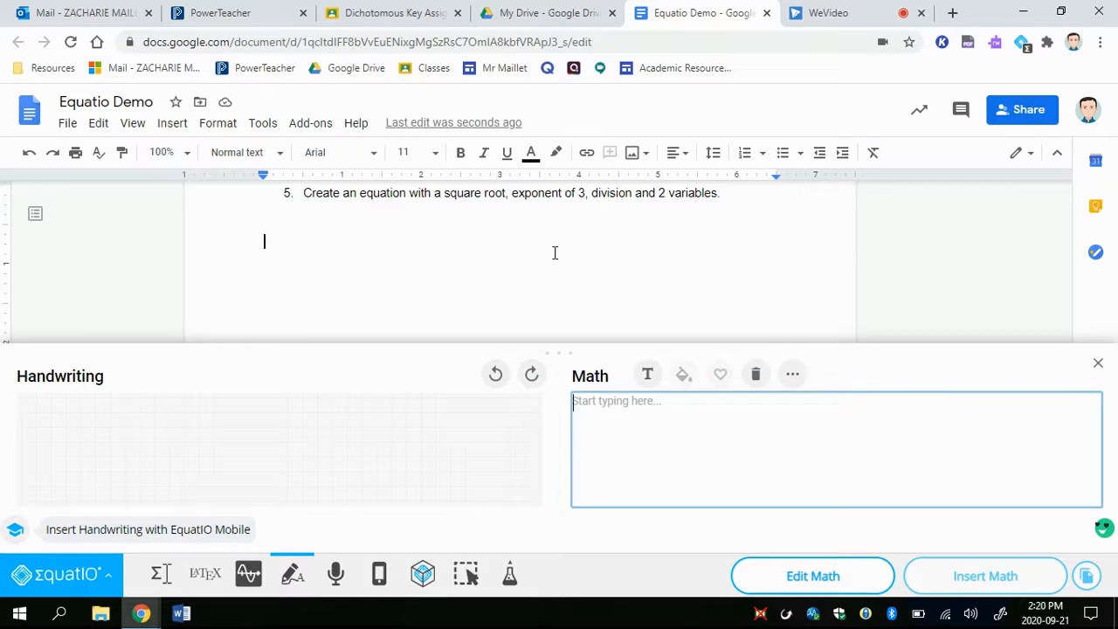
mouse_move(55, 459)
mouse_down()
mouse_move(77, 473)
mouse_move(76, 415)
mouse_move(141, 436)
mouse_move(129, 469)
mouse_move(107, 469)
mouse_up()
mouse_move(178, 437)
mouse_down()
mouse_move(178, 453)
mouse_move(194, 446)
mouse_move(217, 458)
mouse_move(243, 435)
mouse_move(242, 480)
mouse_up()
mouse_move(251, 404)
mouse_down()
mouse_move(251, 428)
mouse_move(273, 428)
mouse_move(302, 470)
mouse_move(317, 444)
mouse_move(346, 457)
mouse_move(364, 484)
mouse_move(339, 491)
mouse_up()
drag(370, 422, 360, 442)
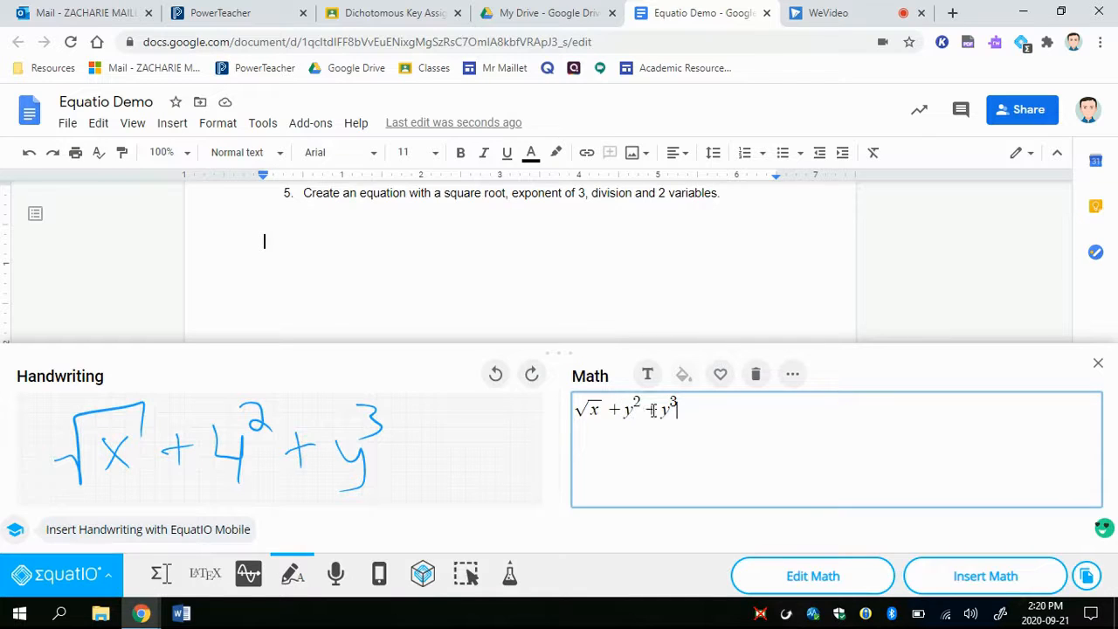
- Extend the handwritten expression with − 3/x, insert the recognized math under question 5, and close the handwriting editor
drag(399, 446, 422, 447)
drag(443, 406, 455, 405)
mouse_move(438, 446)
mouse_down()
mouse_move(483, 444)
mouse_move(456, 485)
mouse_up()
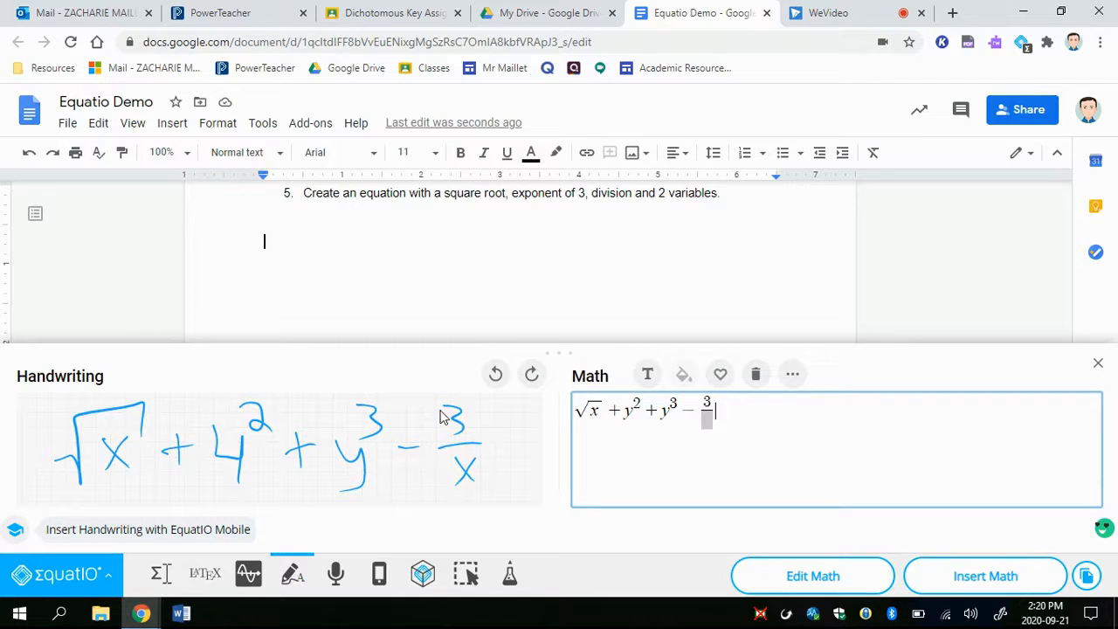
click(952, 589)
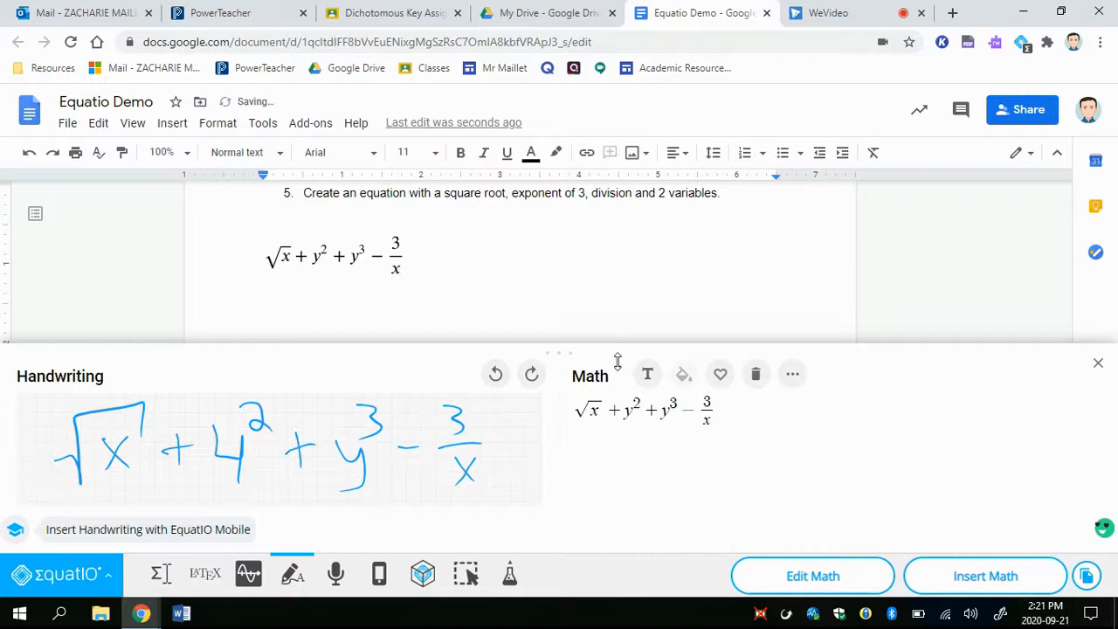
click(1099, 365)
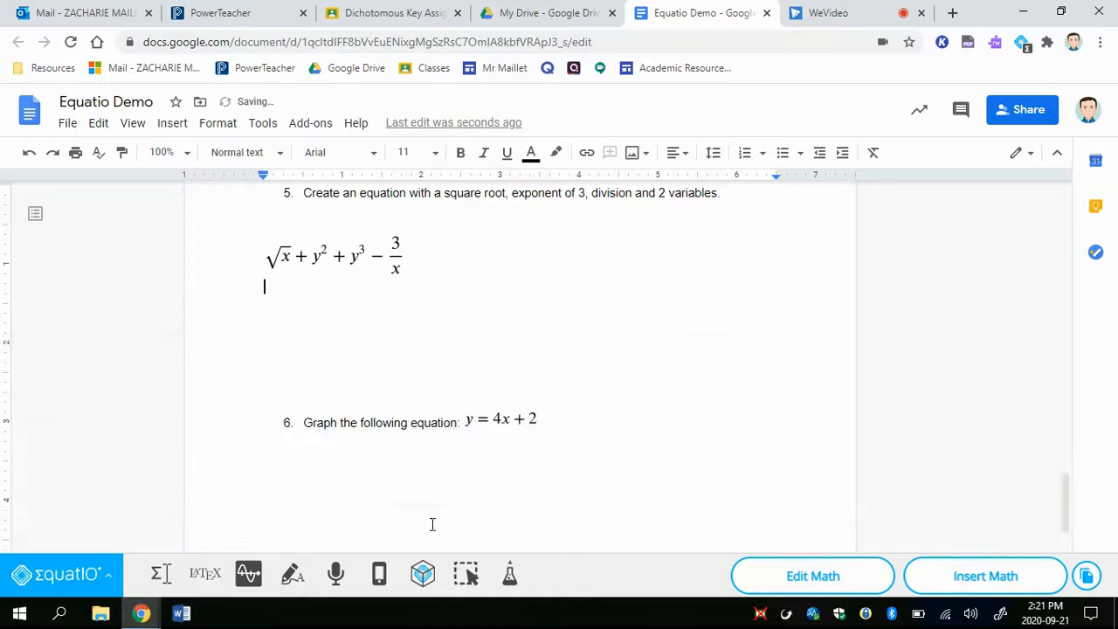
- Open EquatIO's speech input and clear the previous expression from the math editor
click(337, 570)
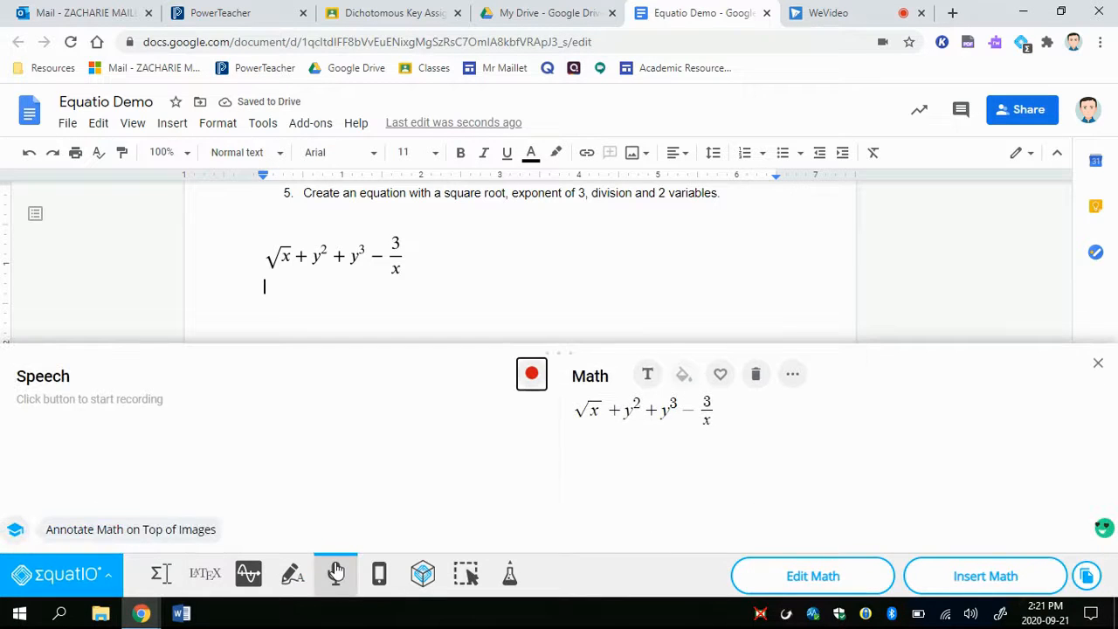
click(726, 434)
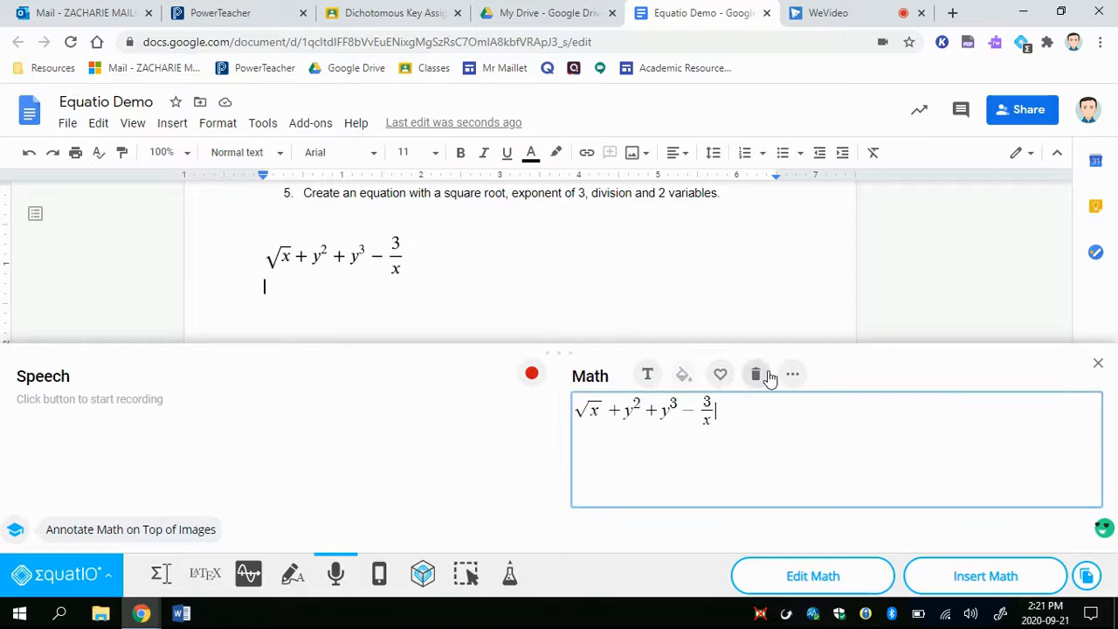
click(767, 376)
click(502, 408)
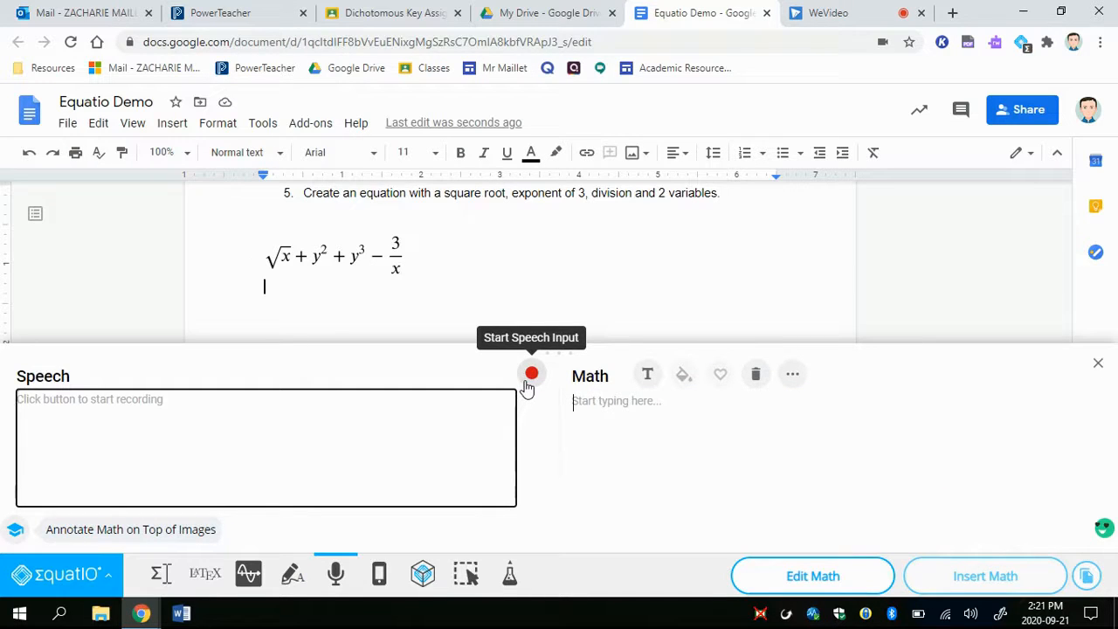
- Dictate "X plus 2 squared minus square root of 4/3", insert the resulting math below the first expression, and close the speech editor
click(532, 378)
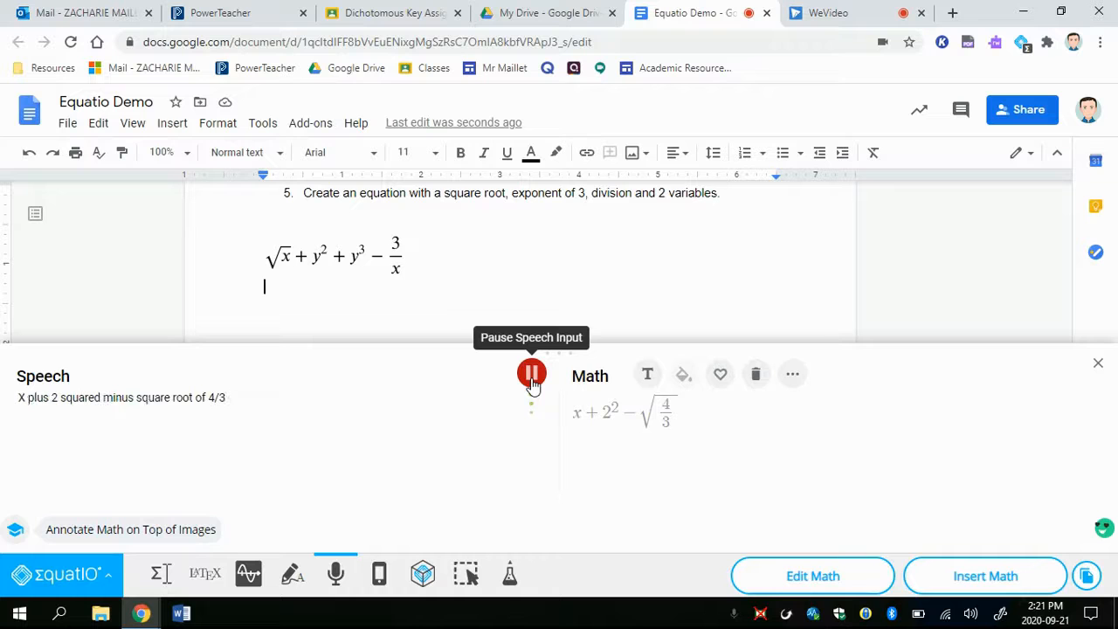
click(532, 376)
click(963, 587)
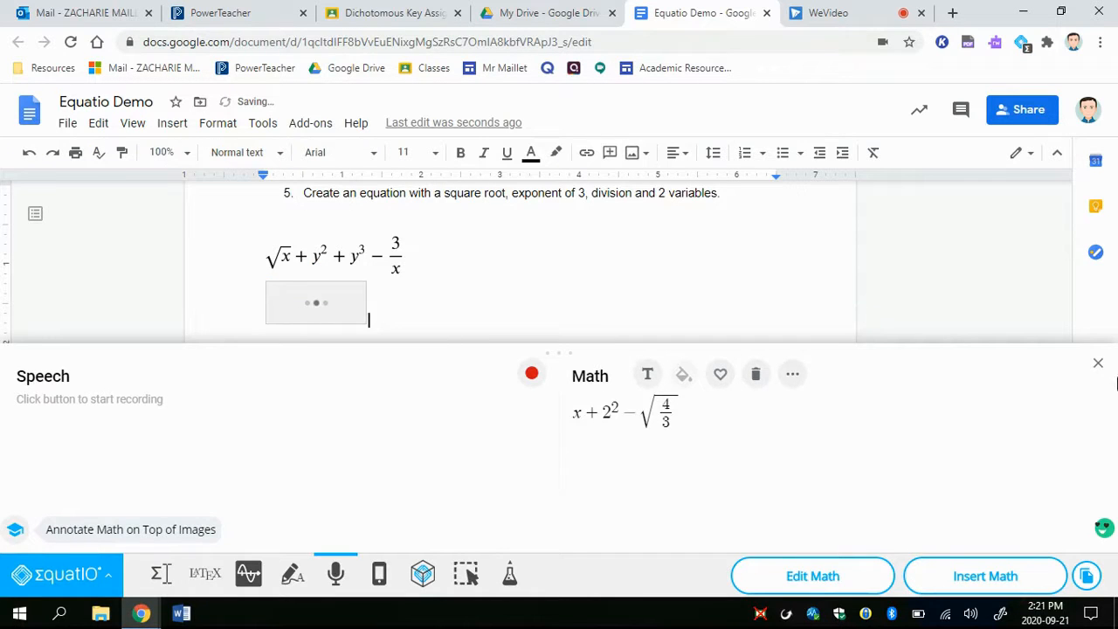
click(1099, 362)
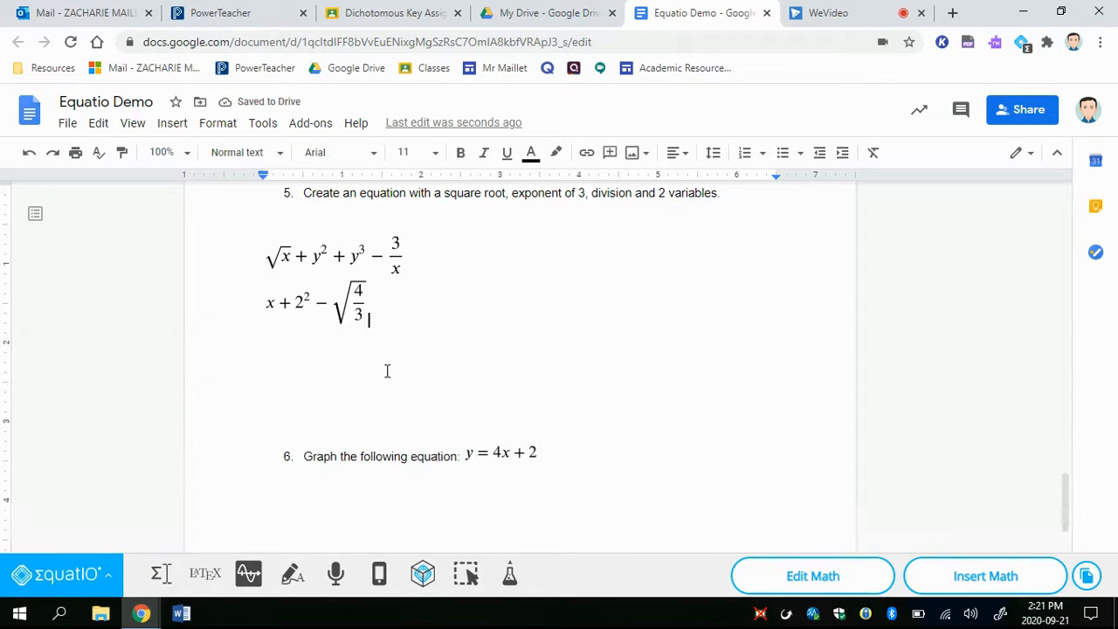
- Place the cursor below question 6, open EquatIO's graph editor, and clear the existing expression from its first line
scroll(428, 407, down, 1)
click(474, 383)
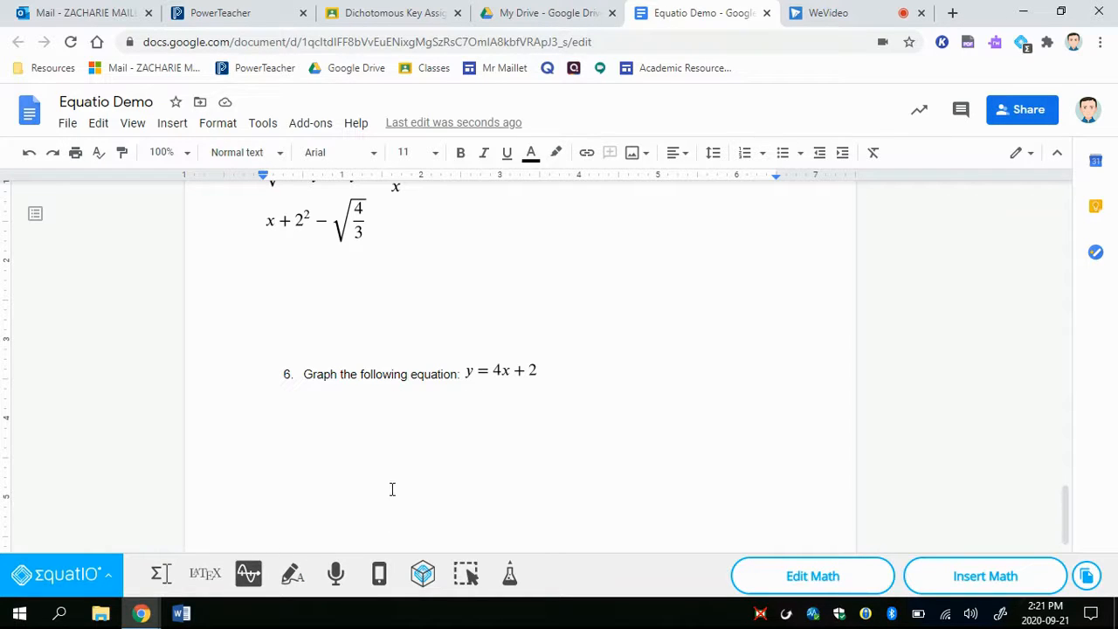
scroll(391, 483, down, 1)
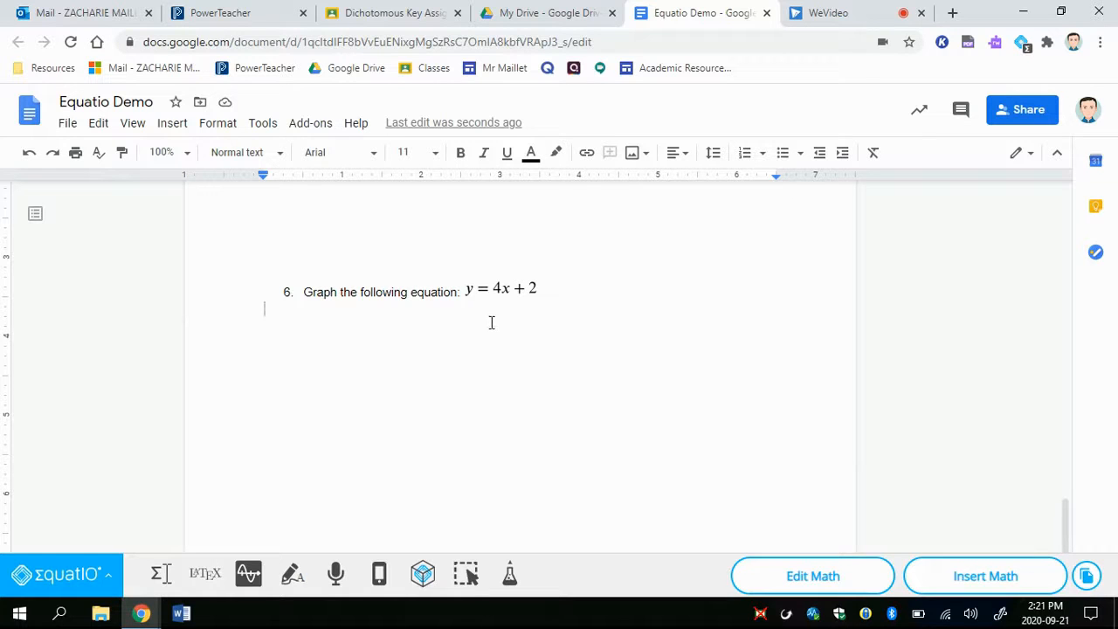
click(249, 575)
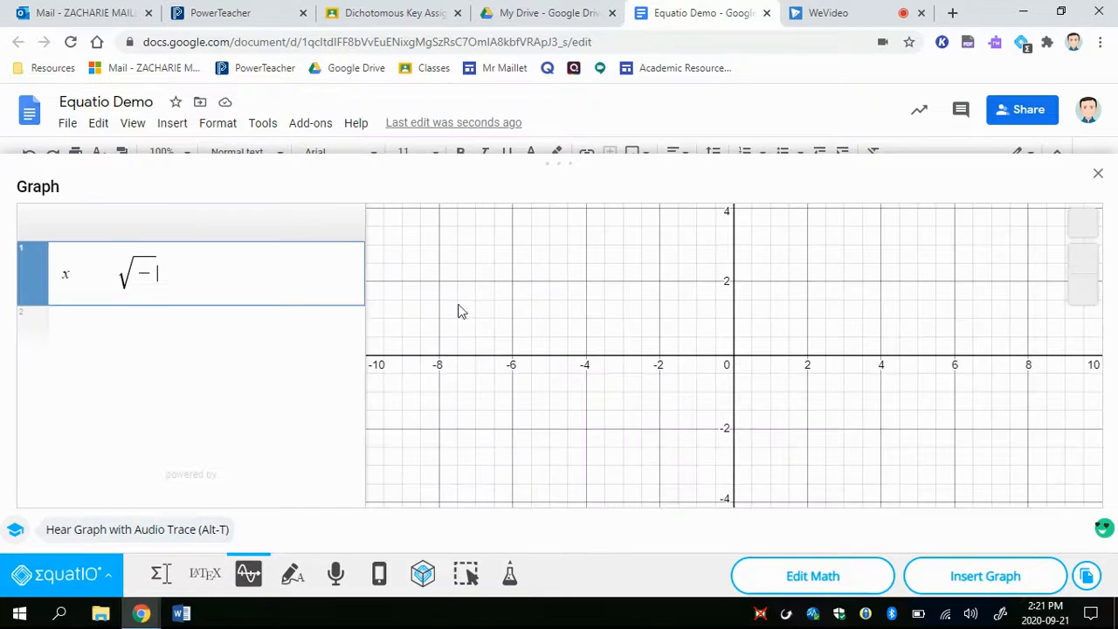
key(ctrl+a)
key(BackSpace)
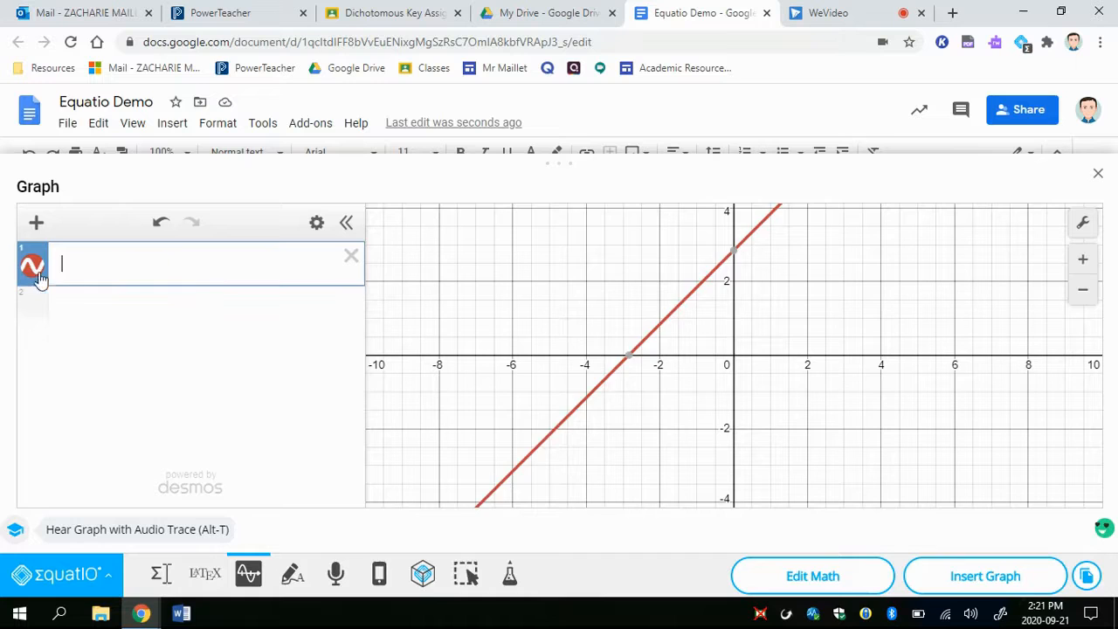
- Plot y = 4x − 7 over an x-range of about −10 to 17 and insert the graph below question 6
text(y=4x-7)
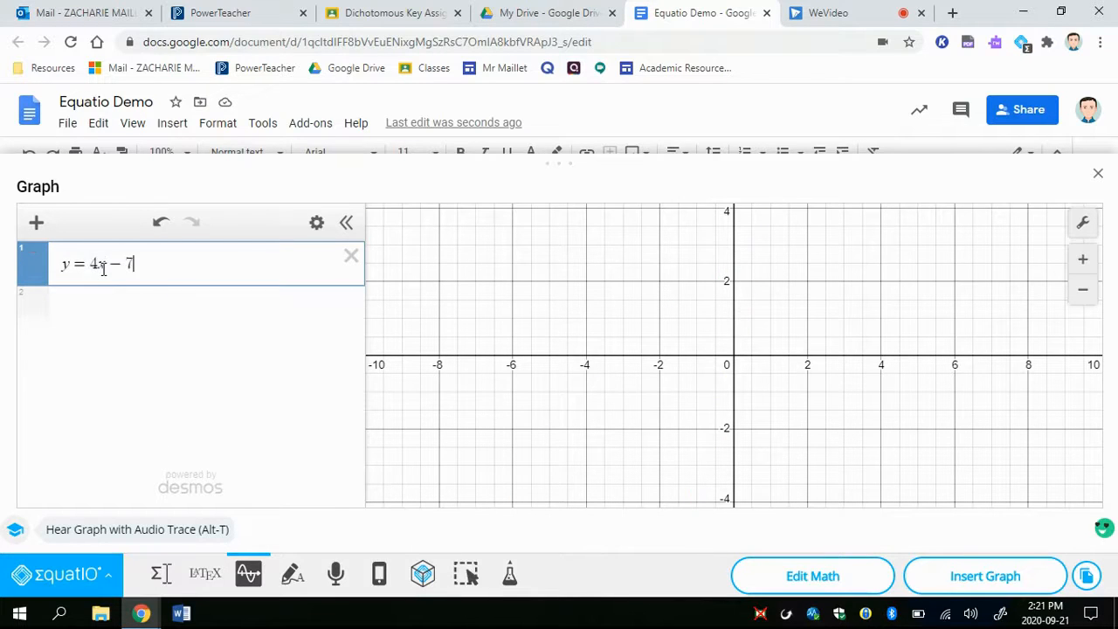
scroll(817, 388, down, 3)
drag(924, 382, 781, 392)
click(969, 582)
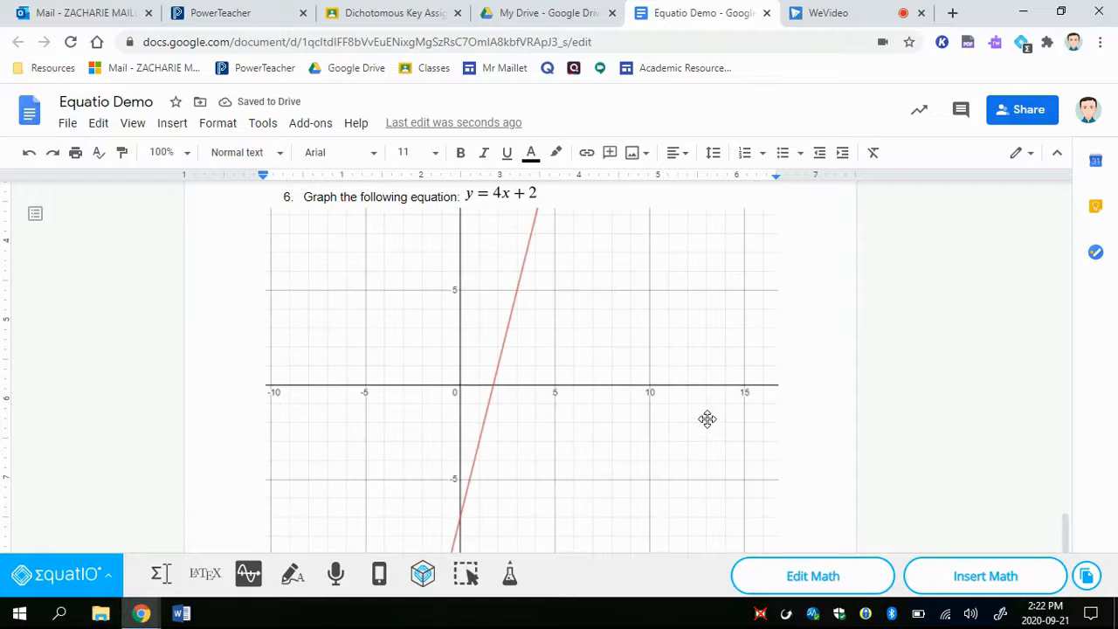
- Shrink the inserted graph proportionally to about half its width and deselect it
click(774, 417)
scroll(774, 417, down, 3)
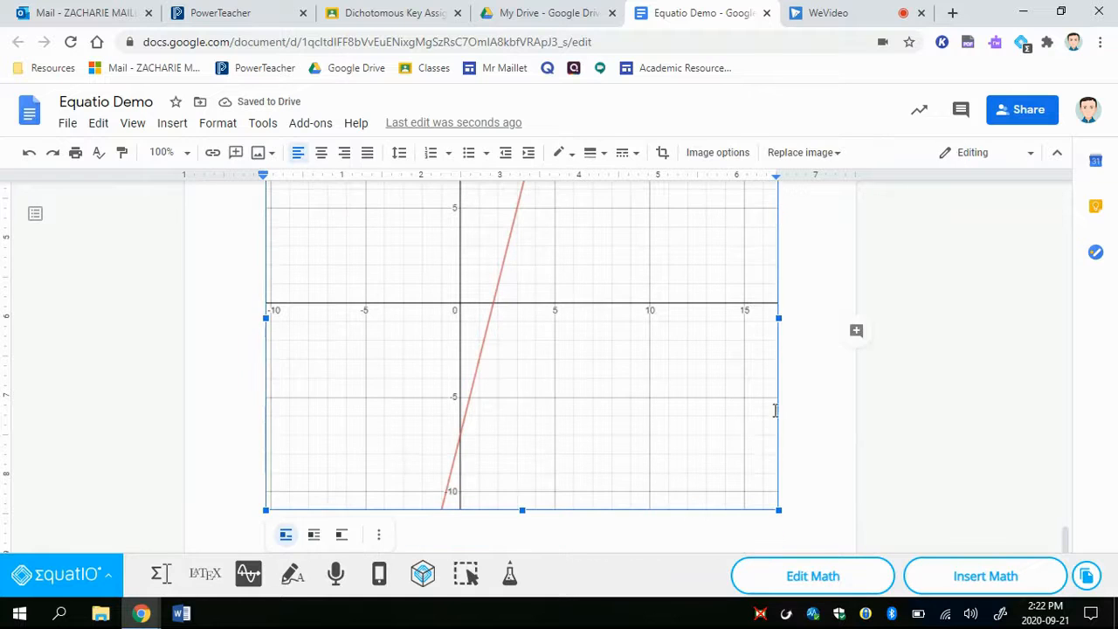
drag(772, 455, 534, 278)
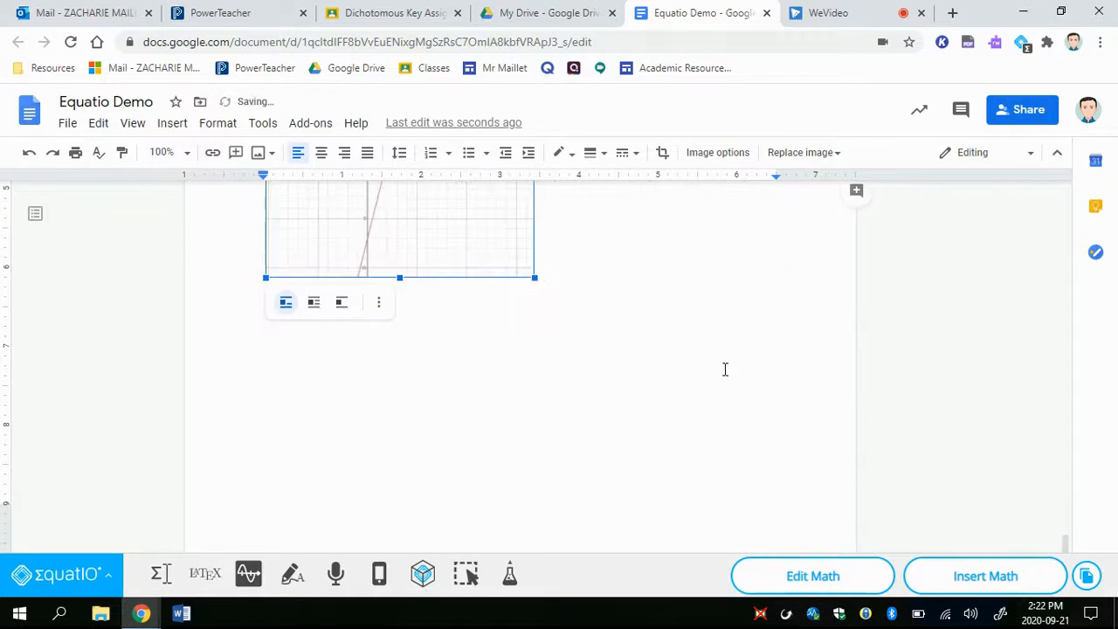
scroll(424, 329, up, 2)
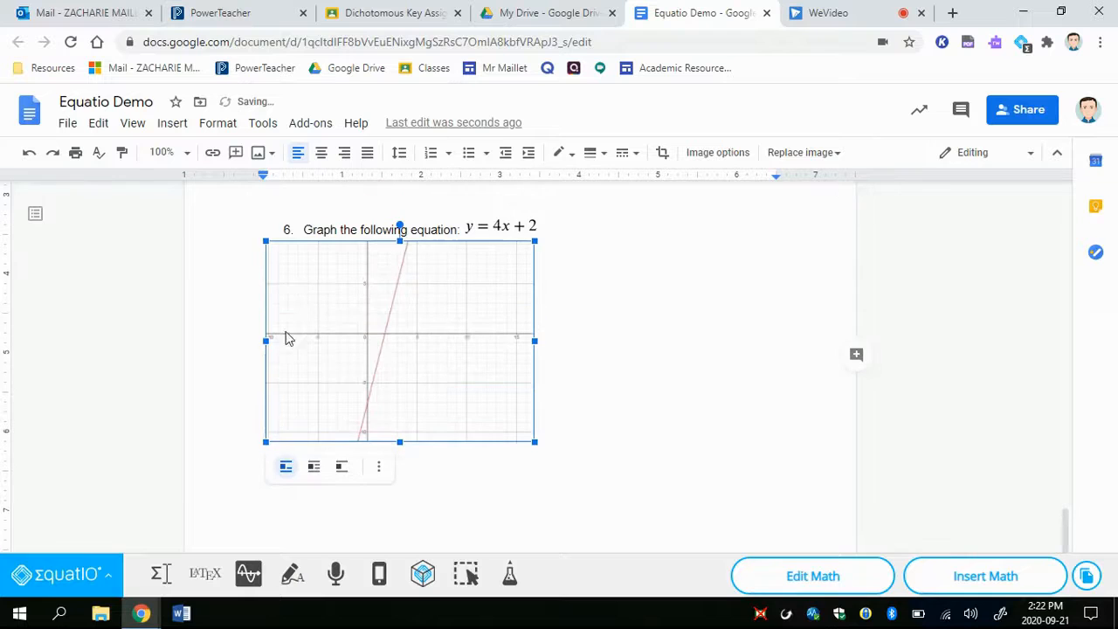
click(643, 321)
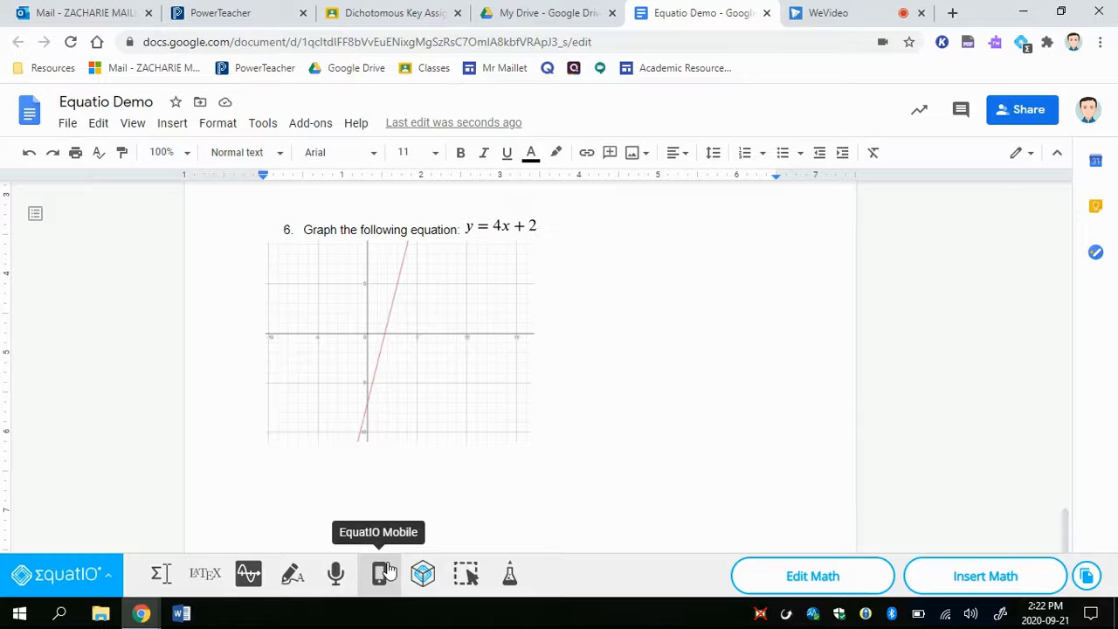
click(504, 224)
click(638, 395)
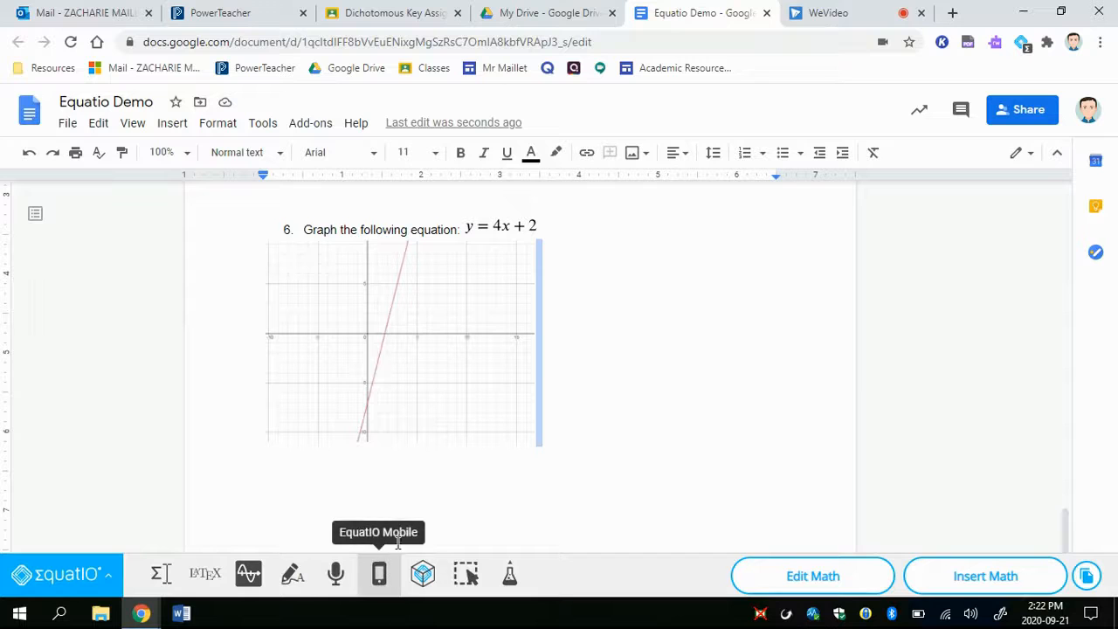
click(669, 432)
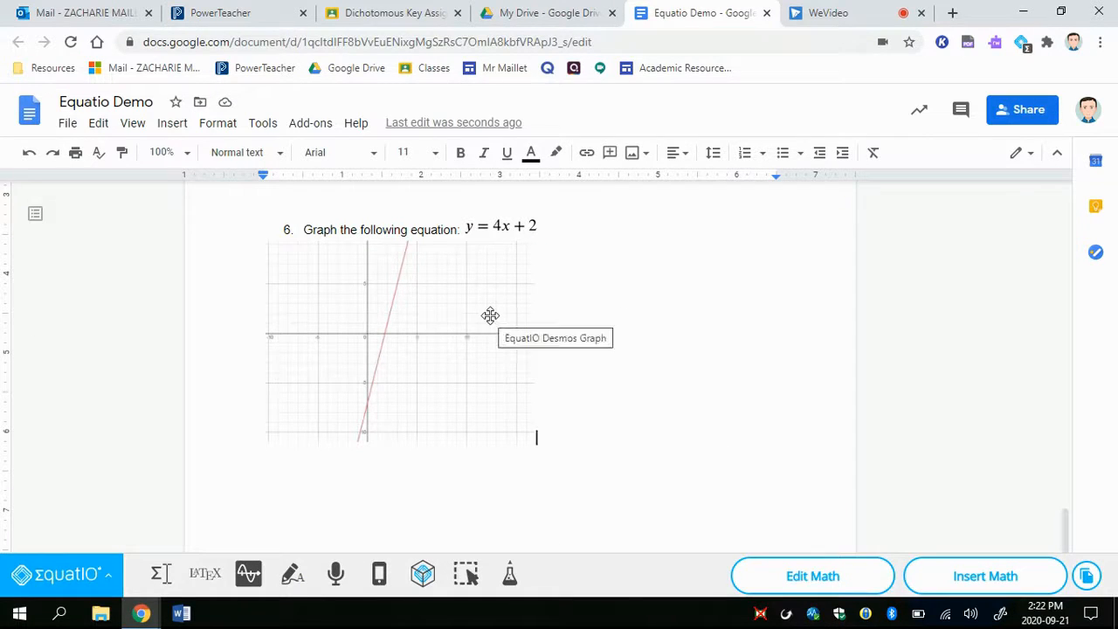
- Switch to WeVideo and bring up the previews of the open browser windows, including the screen-sharing notice
click(813, 14)
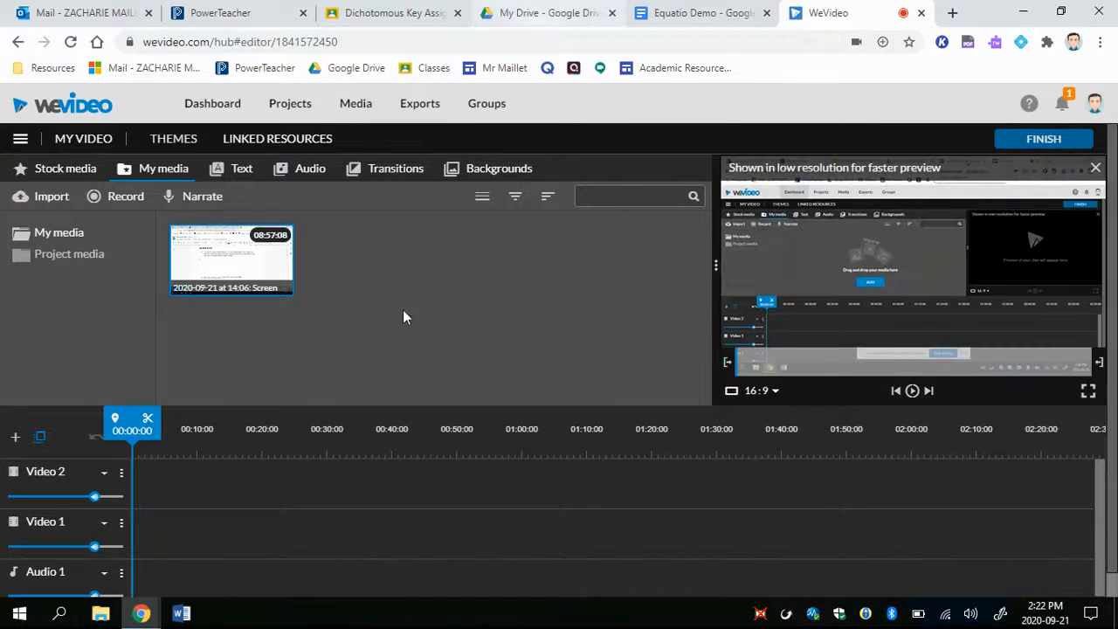
click(142, 611)
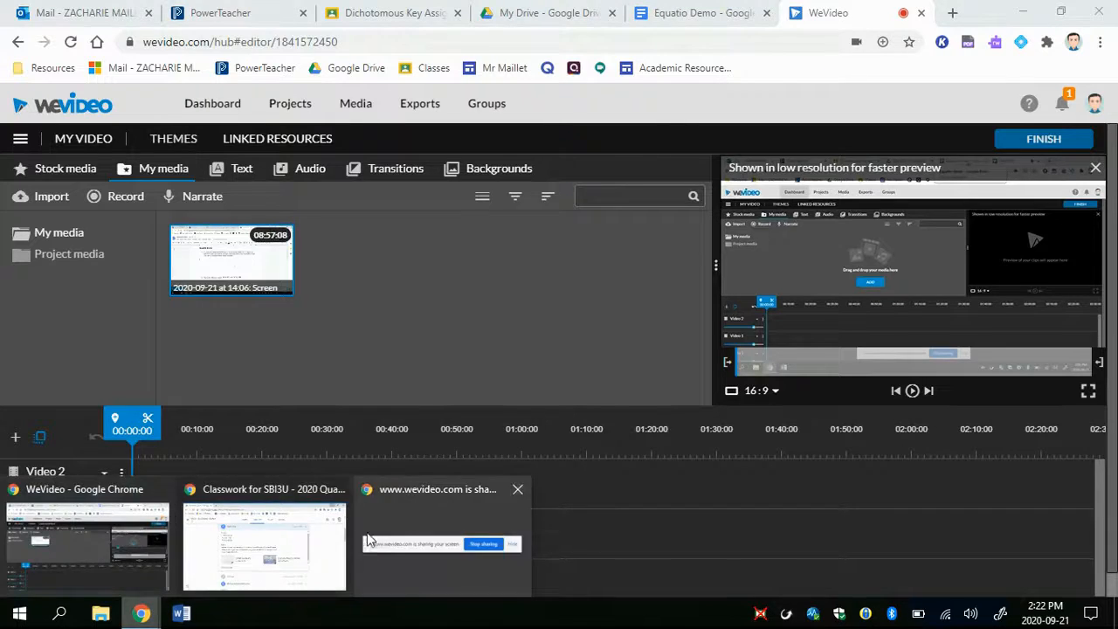